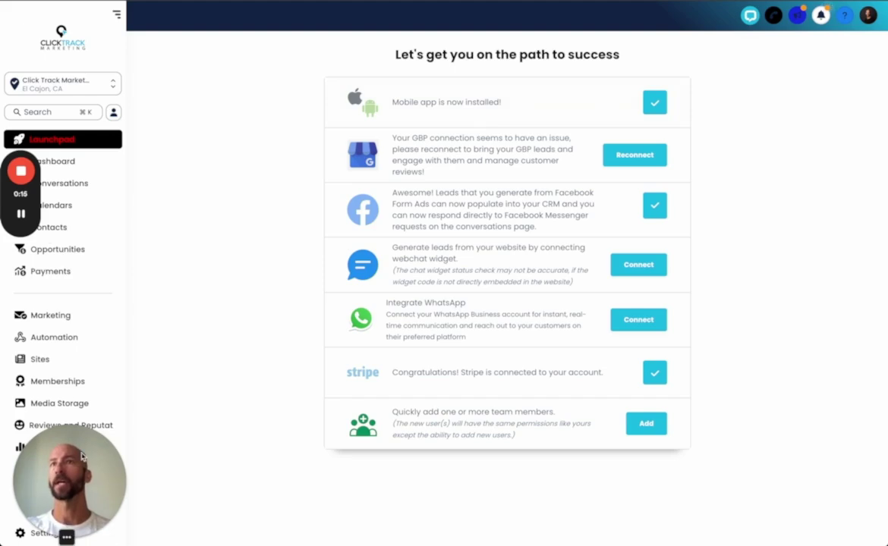
# Open the CRM's account Settings from the left sidebar.
pyautogui.click(37, 535)
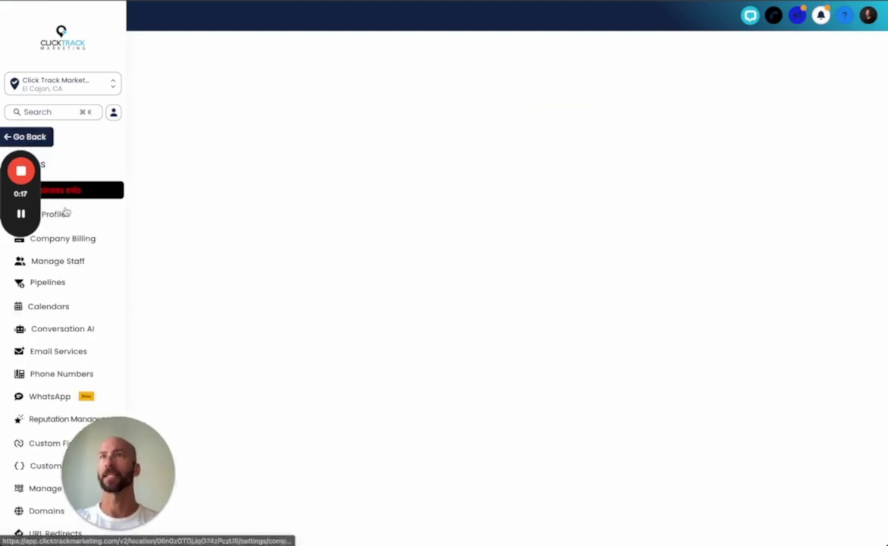
# Copy the Auto Bcc Sync address from My Profile's Email (2-way sync) section.
pyautogui.click(114, 213)
pyautogui.scroll(-5, 628, 300)
pyautogui.scroll(-2, 628, 300)
pyautogui.scroll(1, 607, 190)
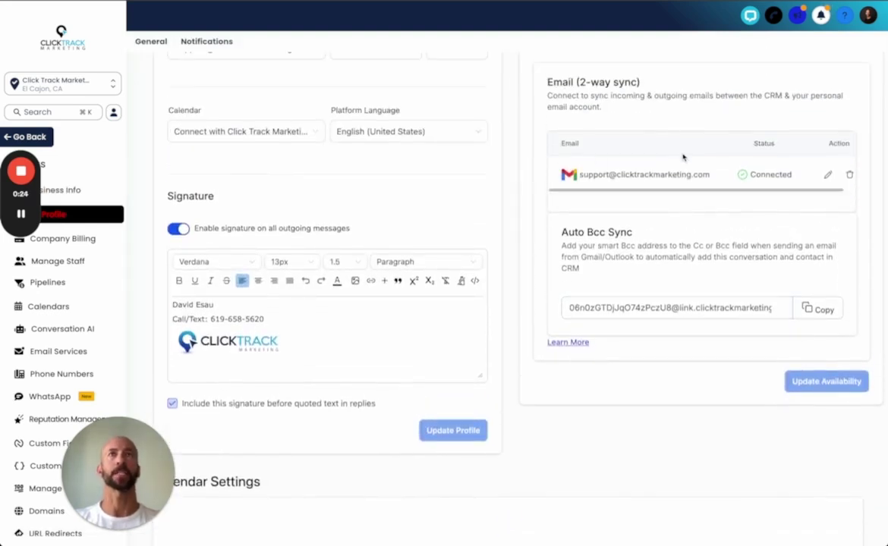
pyautogui.scroll(-1, 683, 156)
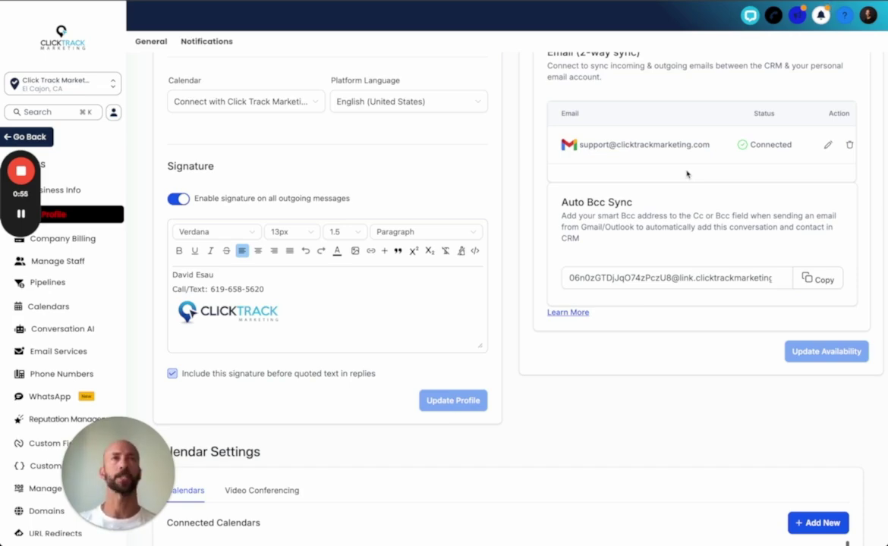
pyautogui.click(817, 286)
# Switch to the Google Admin console tab.
pyautogui.scroll(2, 768, 101)
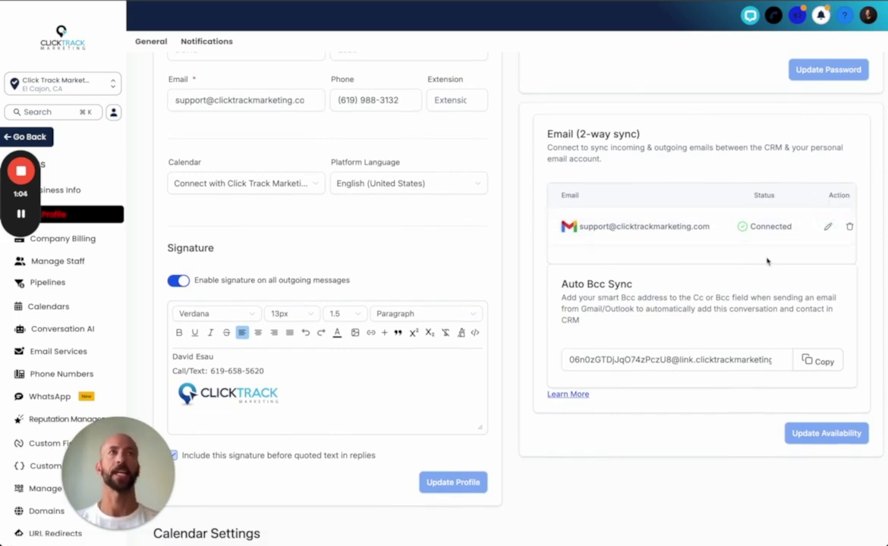
pyautogui.scroll(-1, 767, 261)
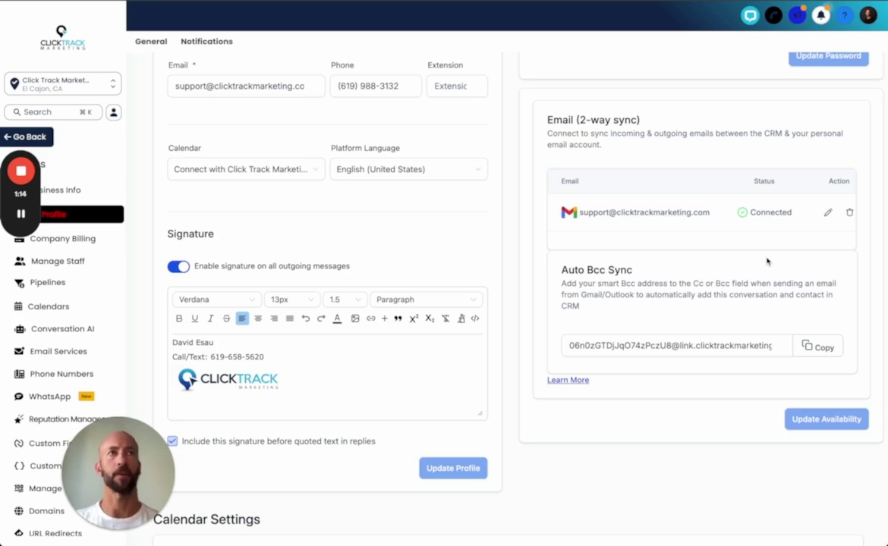
pyautogui.scroll(-1, 787, 292)
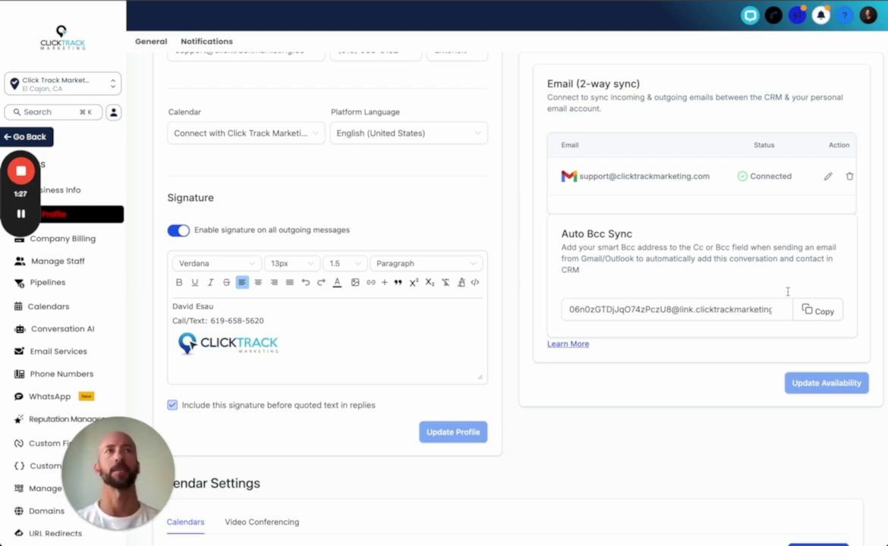
pyautogui.hotkey('ctrl', 'Tab')
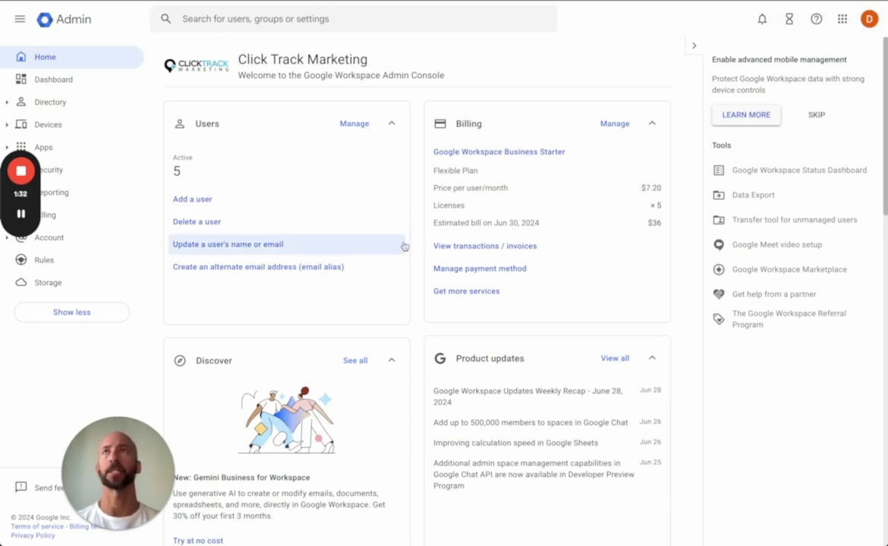
# Open the Gmail settings under Apps > Google Workspace.
pyautogui.moveTo(33, 175); pyautogui.dragTo(34, 270)
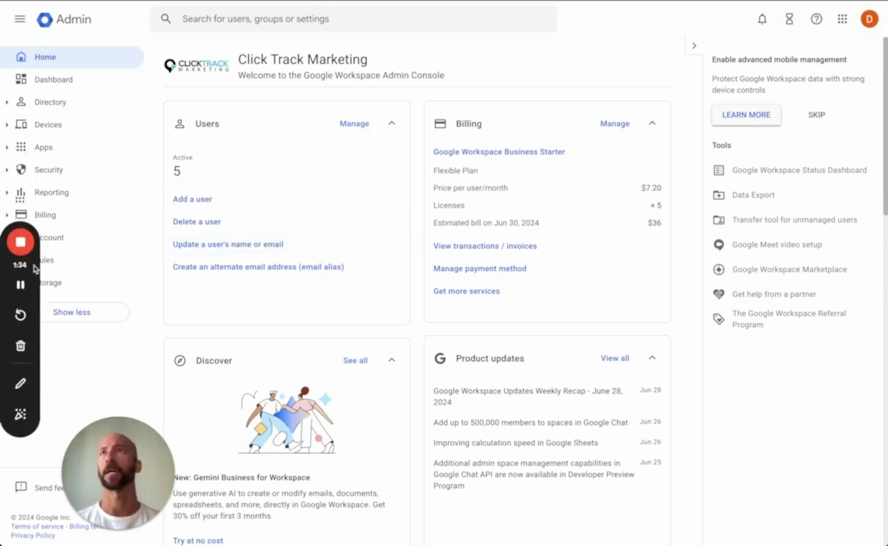
pyautogui.click(20, 148)
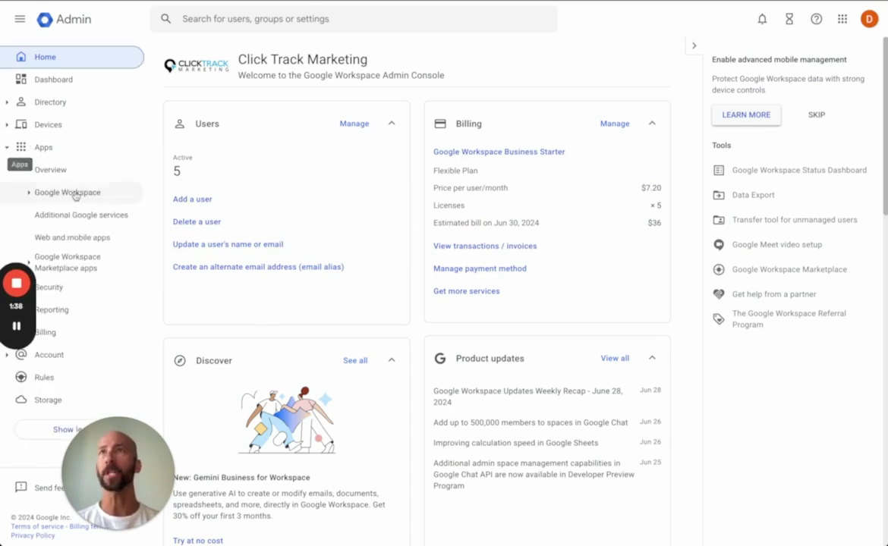
pyautogui.click(75, 194)
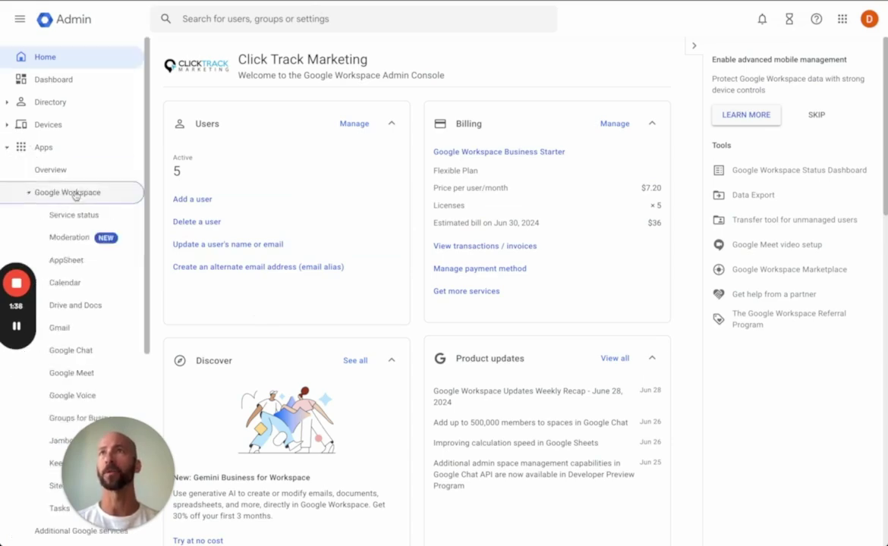
pyautogui.click(61, 328)
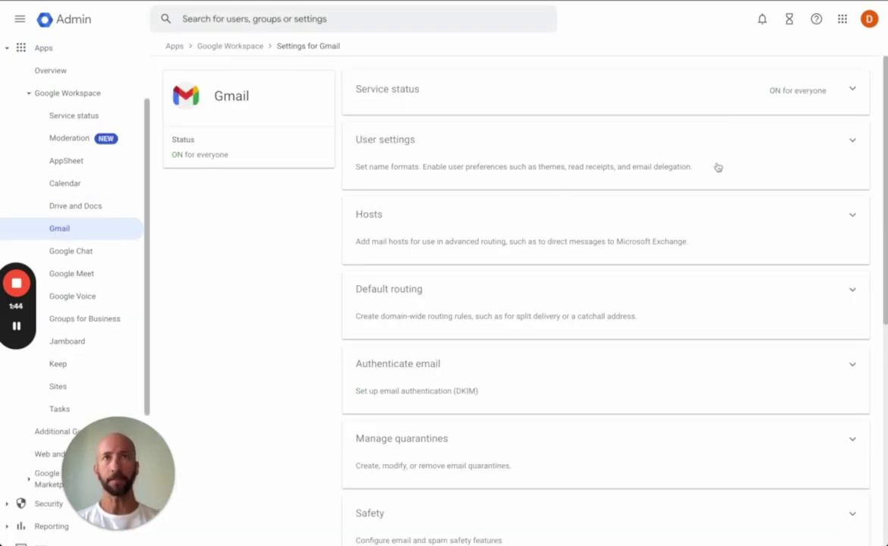
pyautogui.scroll(-5, 718, 167)
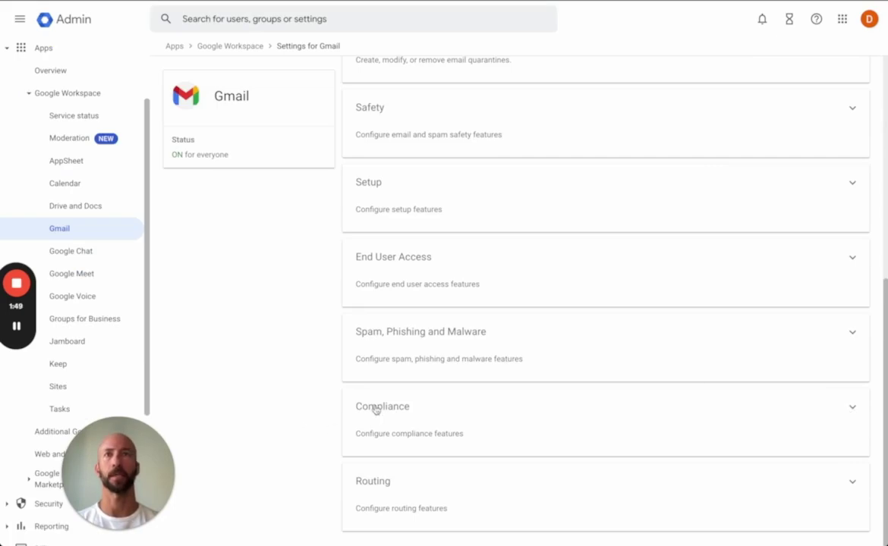
# In Gmail's Compliance settings, begin configuring a new Content compliance rule.
pyautogui.click(853, 406)
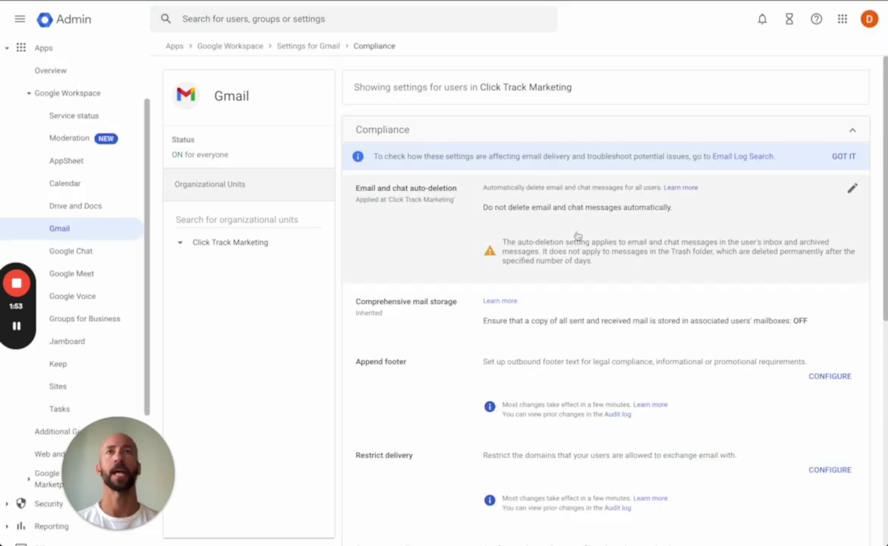
pyautogui.scroll(-5, 577, 236)
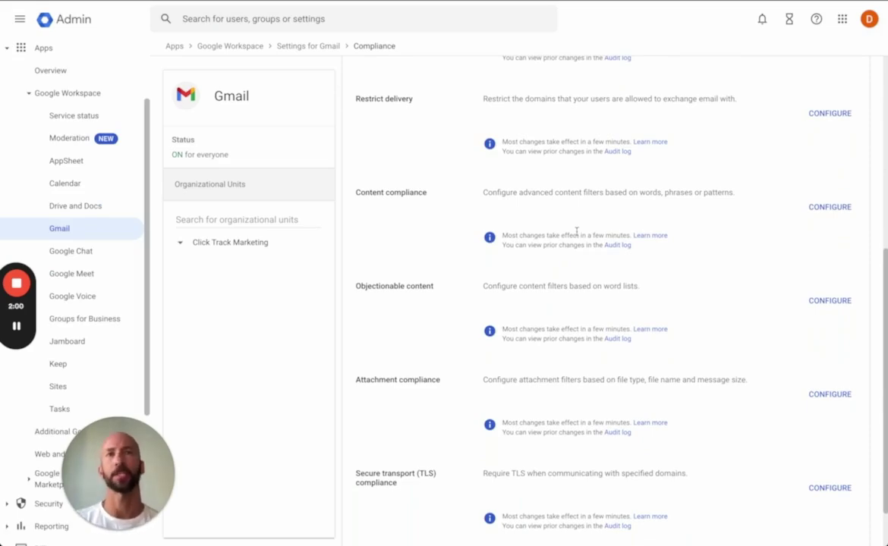
pyautogui.scroll(-1, 655, 219)
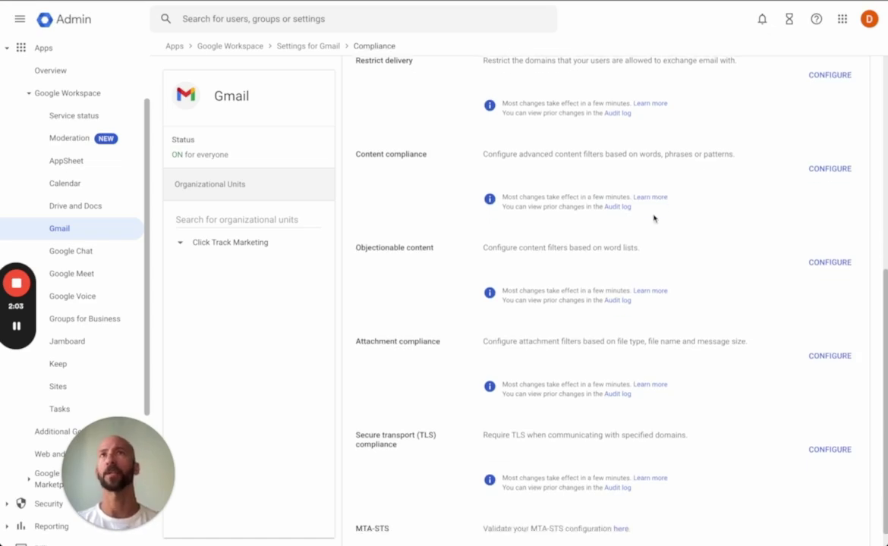
pyautogui.scroll(-1, 654, 219)
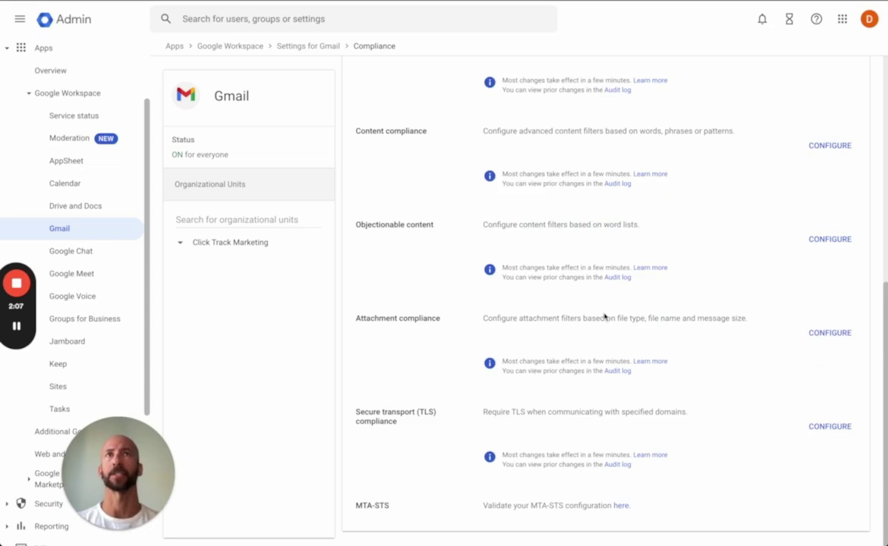
pyautogui.scroll(2, 604, 317)
pyautogui.tripleClick(380, 188)
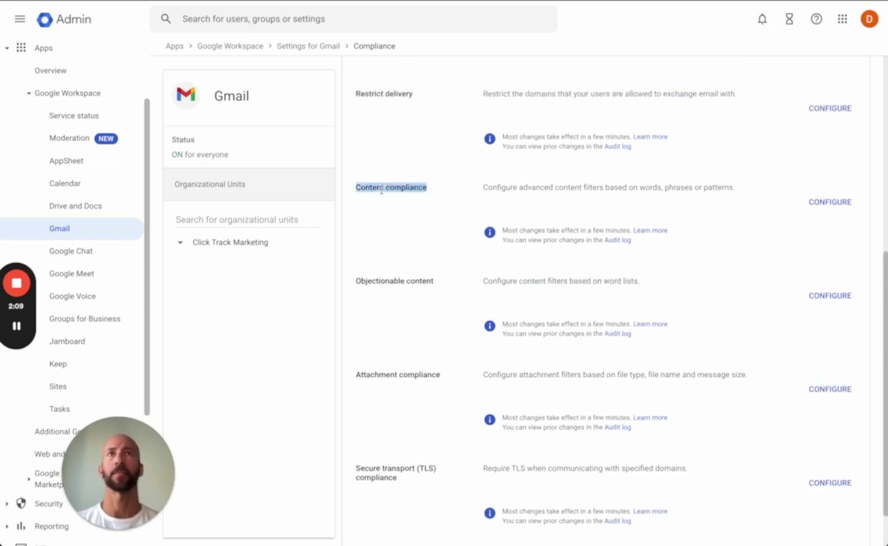
pyautogui.click(846, 203)
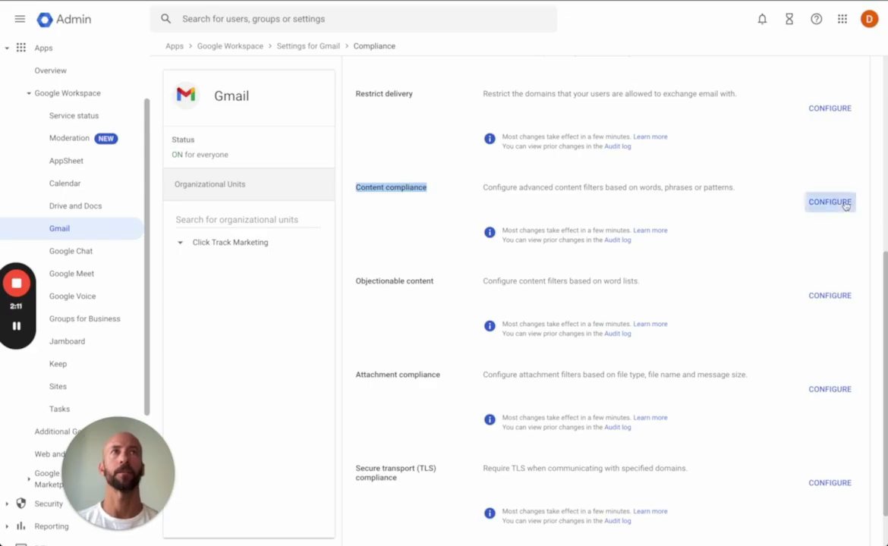
# Apply the rule to Inbound, Outbound, Internal - Sending and Internal - Receiving mail.
pyautogui.click(287, 162)
pyautogui.click(288, 183)
pyautogui.click(288, 204)
pyautogui.click(289, 225)
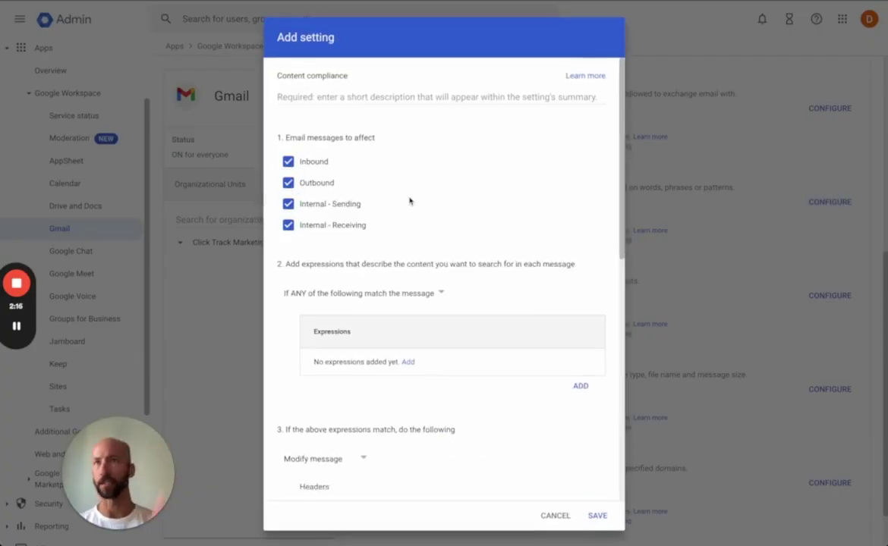
pyautogui.scroll(-10, 409, 228)
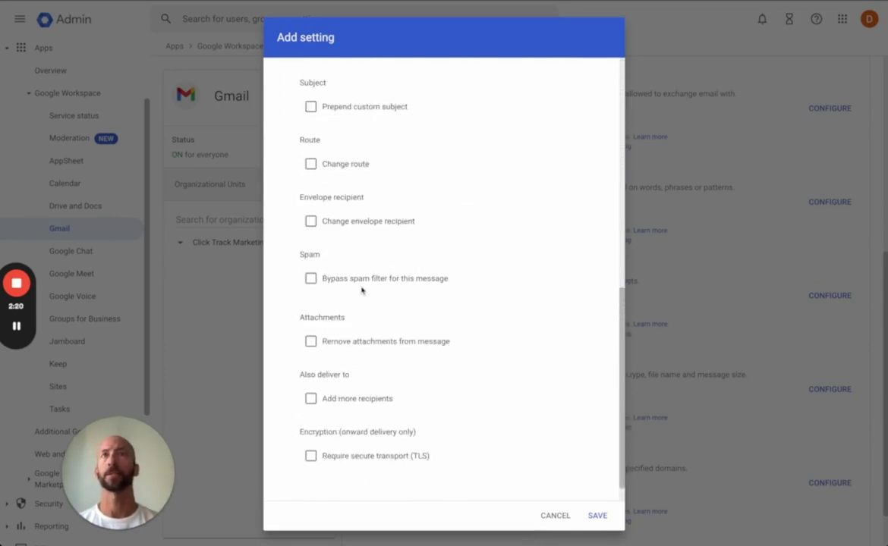
# Add the copied Auto Bcc Sync address as an extra delivery recipient.
pyautogui.click(311, 373)
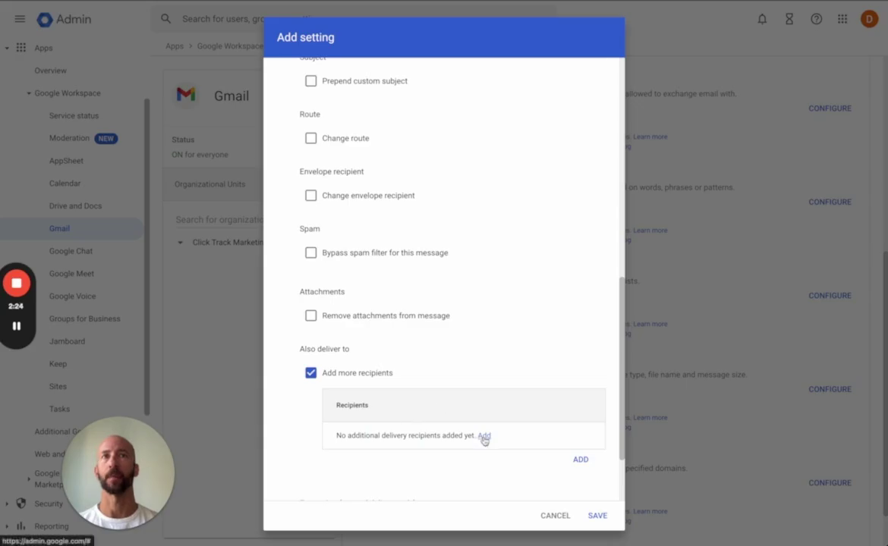
pyautogui.click(483, 437)
pyautogui.click(338, 289)
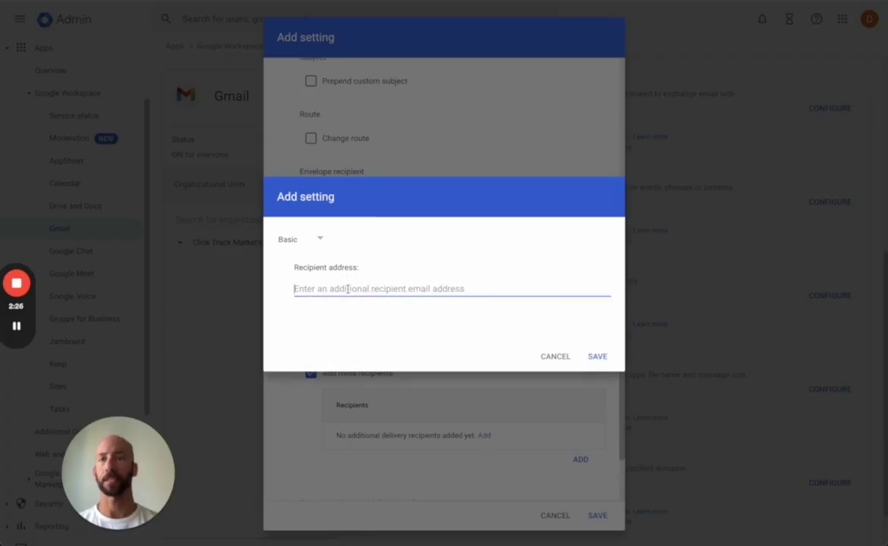
pyautogui.hotkey('ctrl', 'v')
pyautogui.click(596, 356)
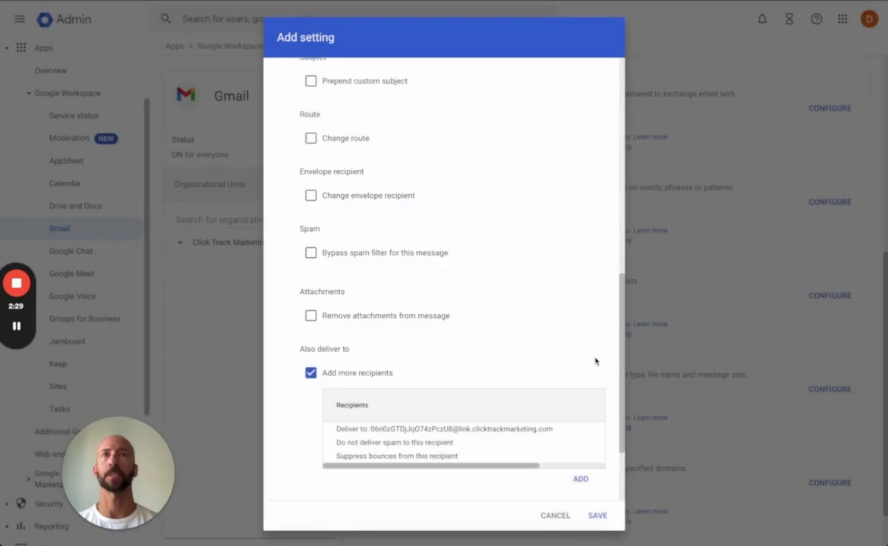
pyautogui.scroll(6, 452, 269)
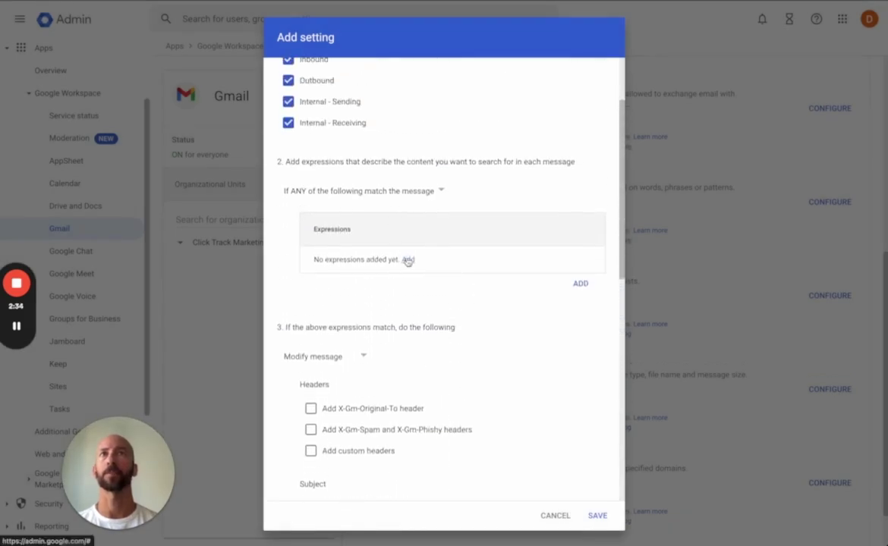
# Add a Simple content match expression for 'clicktrackmarketing.com'.
pyautogui.click(408, 256)
pyautogui.click(330, 291)
pyautogui.write('clicktrackmarketing.com')
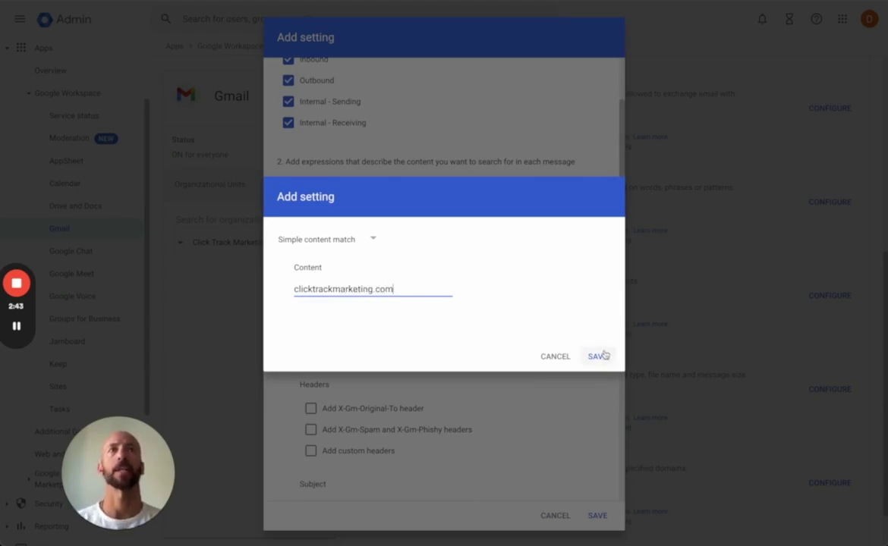
pyautogui.click(372, 240)
pyautogui.click(372, 241)
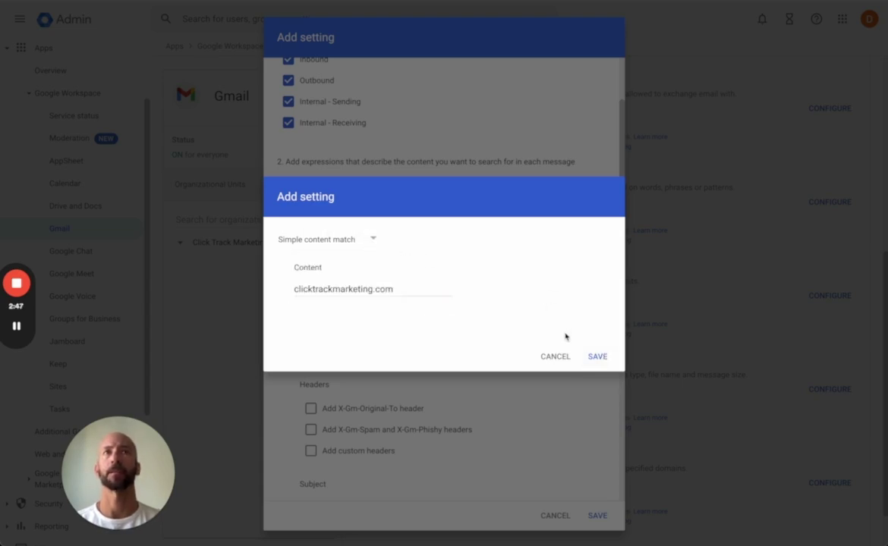
pyautogui.click(597, 357)
pyautogui.scroll(-5, 429, 271)
pyautogui.scroll(-5, 430, 271)
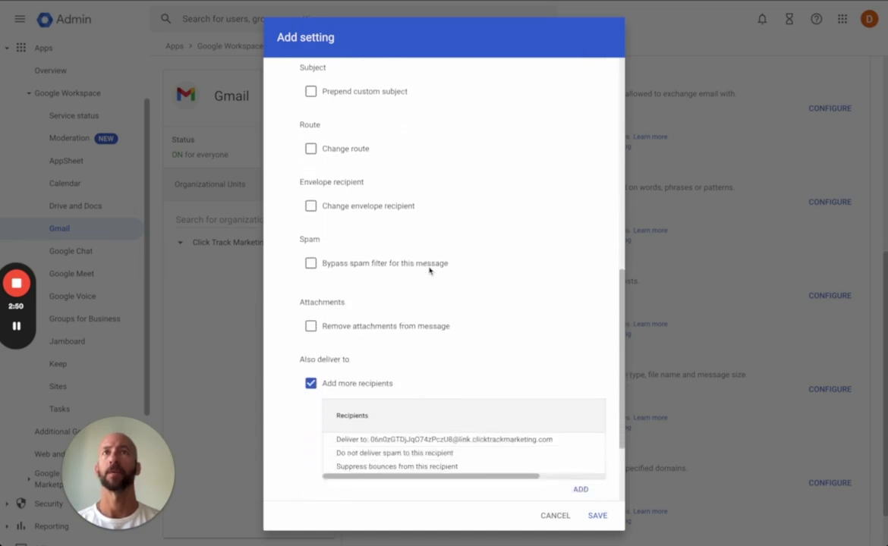
pyautogui.scroll(-1, 418, 309)
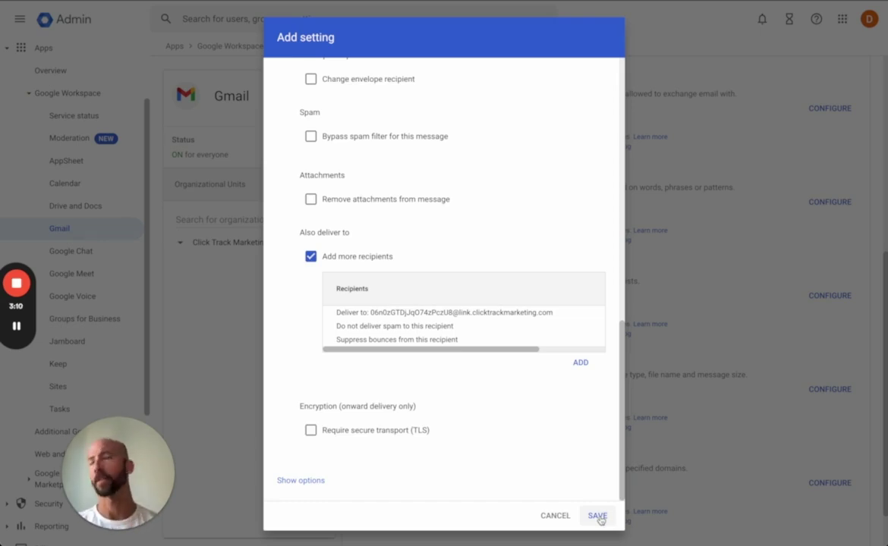
pyautogui.click(598, 517)
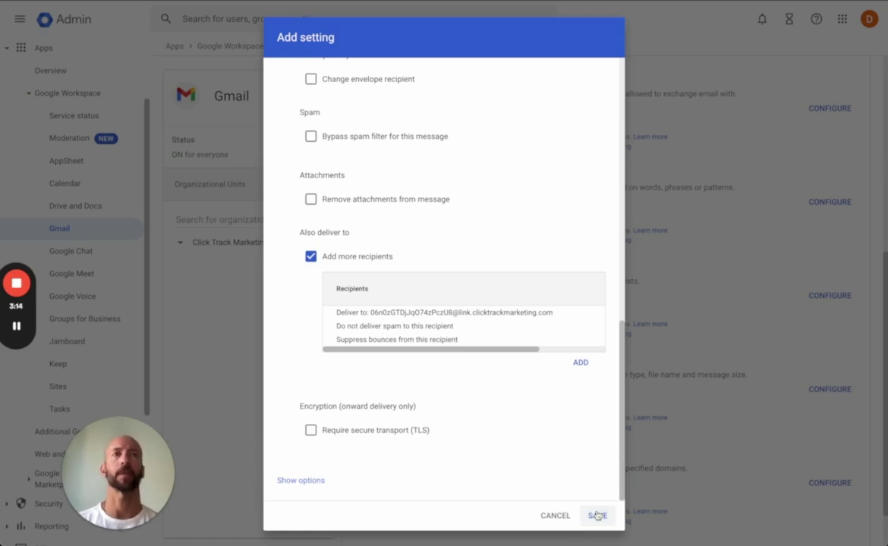
# Enter 'BCC' as the rule description and save the compliance rule.
pyautogui.scroll(10, 584, 378)
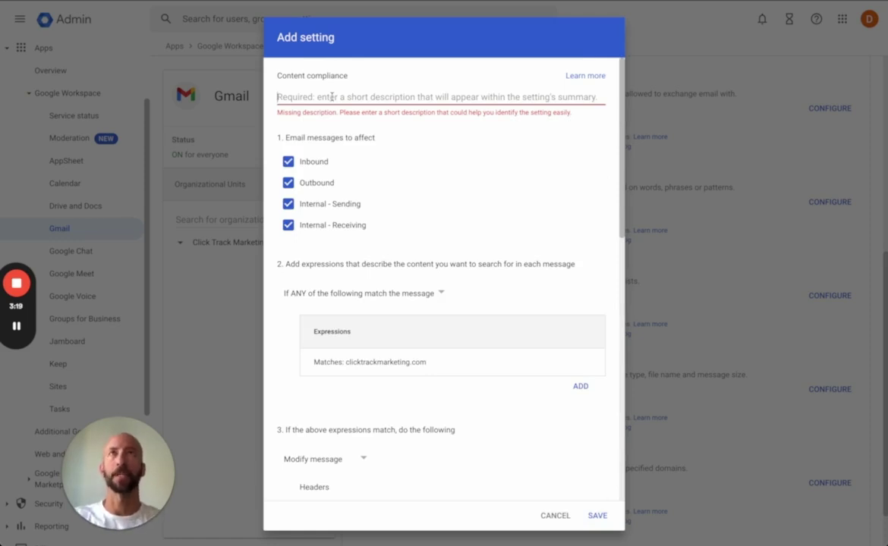
pyautogui.write('BCC')
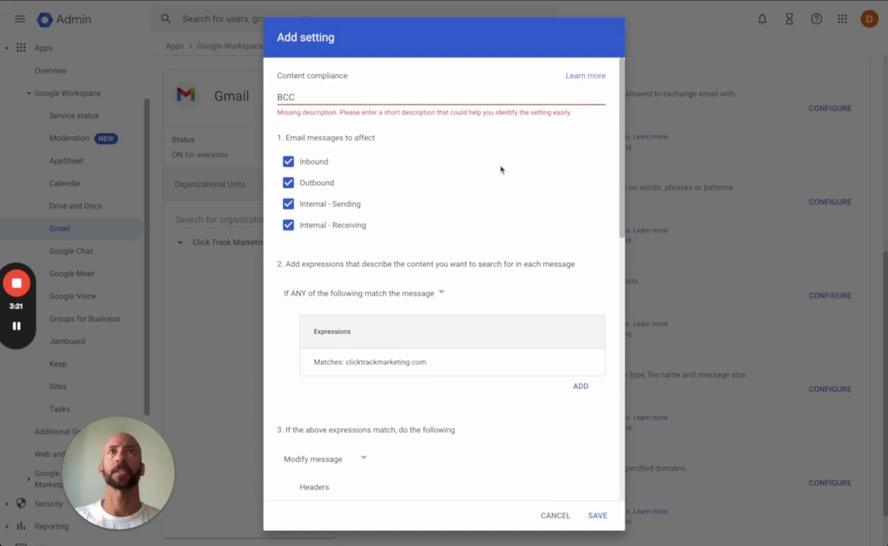
pyautogui.scroll(-3, 502, 170)
pyautogui.scroll(3, 500, 170)
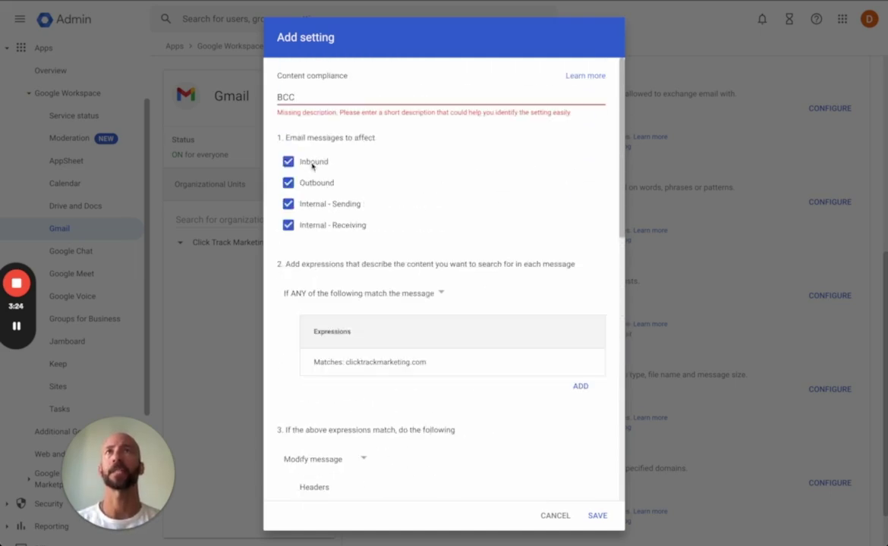
pyautogui.scroll(-1, 355, 242)
pyautogui.scroll(-1, 387, 264)
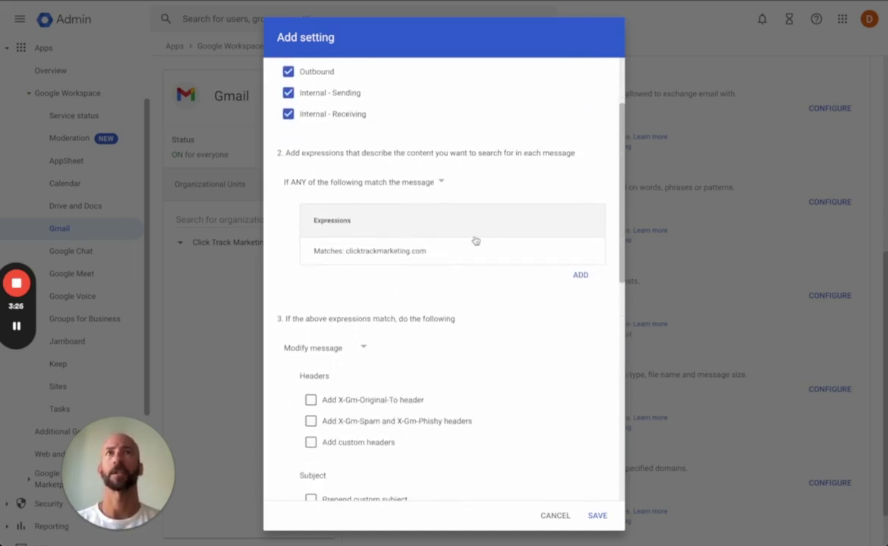
pyautogui.scroll(-10, 395, 258)
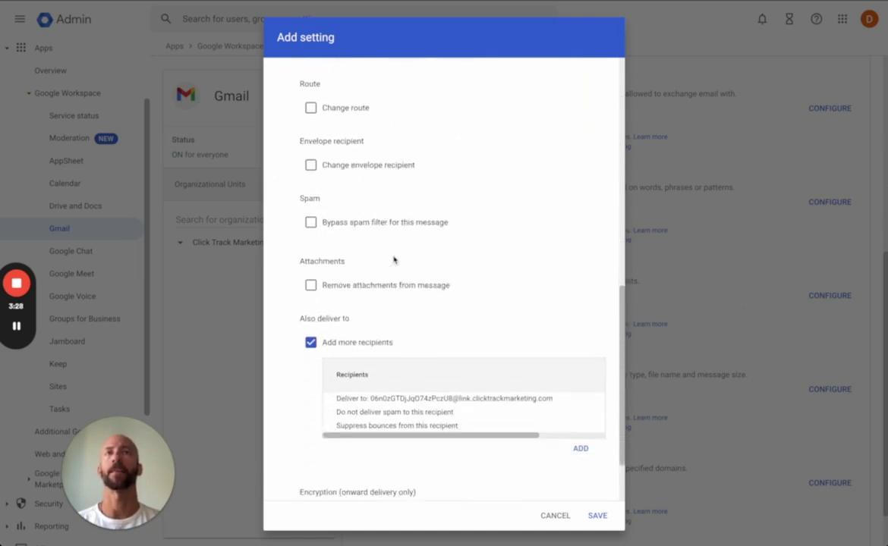
pyautogui.click(598, 516)
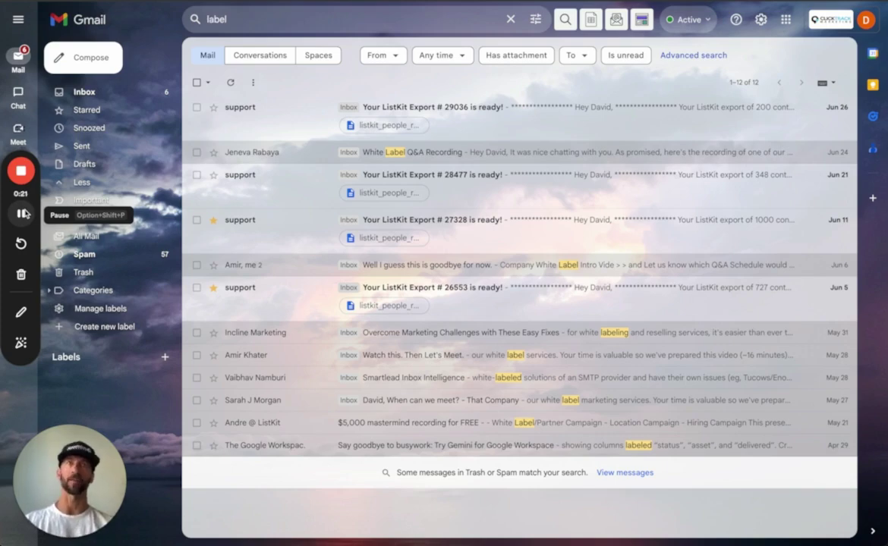
# Compose an email to the contact's address with subject 'Testing the BCC setup'.
pyautogui.click(79, 56)
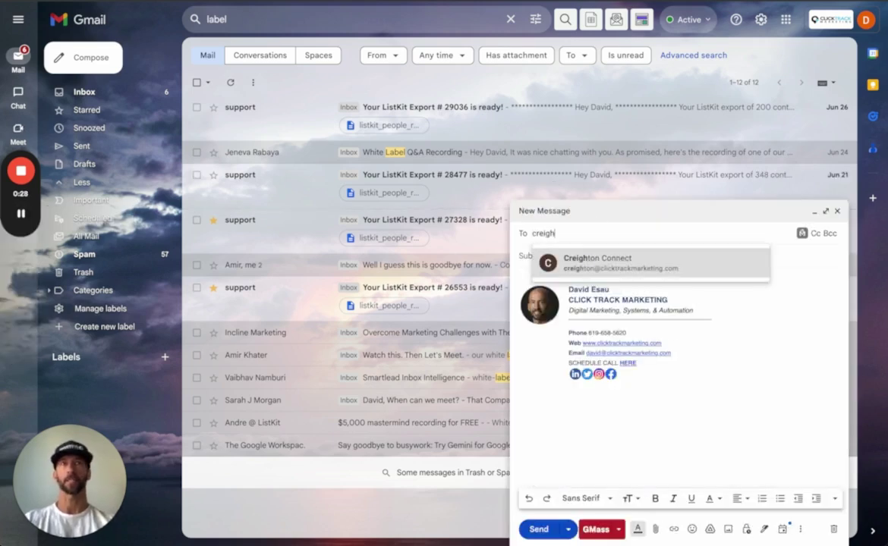
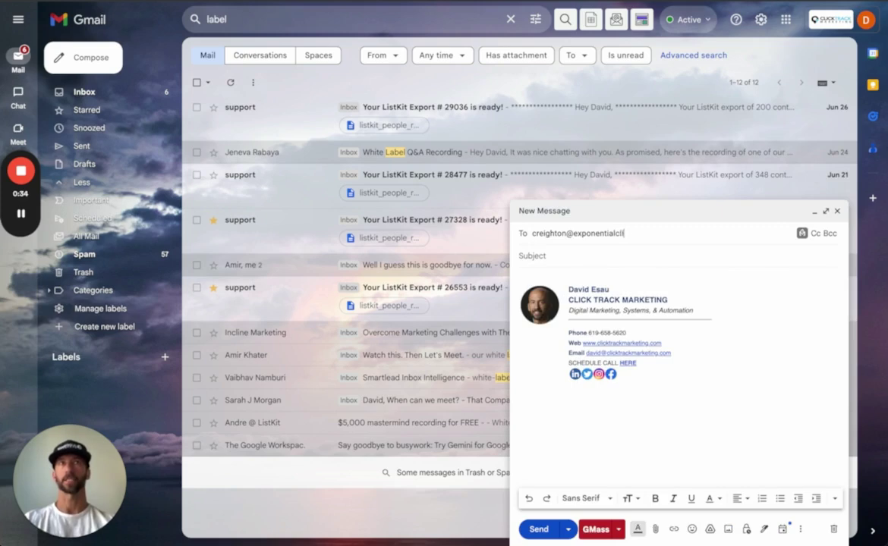
pyautogui.click(636, 262)
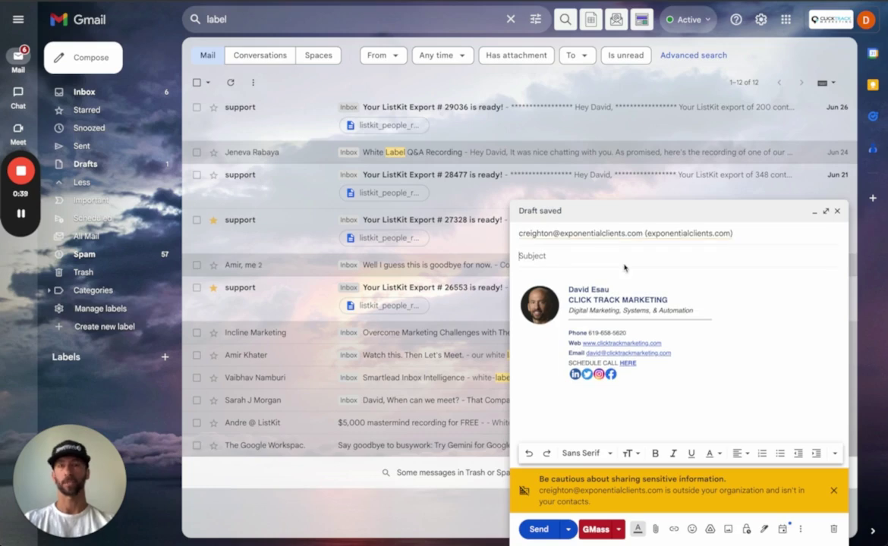
pyautogui.write('Testing the BCC')
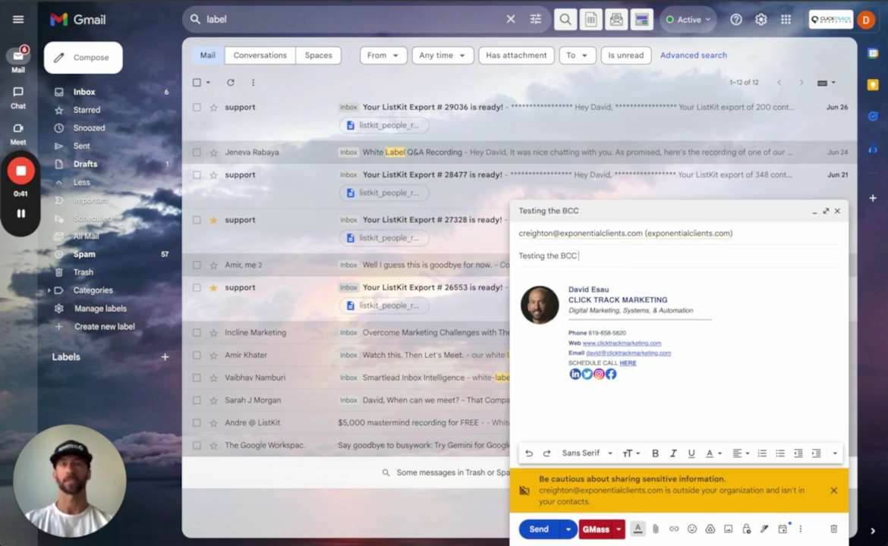
pyautogui.write(' setup')
# Write a body saying 2-way BCC sync is set up, then send it.
pyautogui.press('Tab')
pyautogui.write('Hey there,')
pyautogui.press('Return')
pyautogui.press('Return')
pyautogui.write('I just set up 2-')
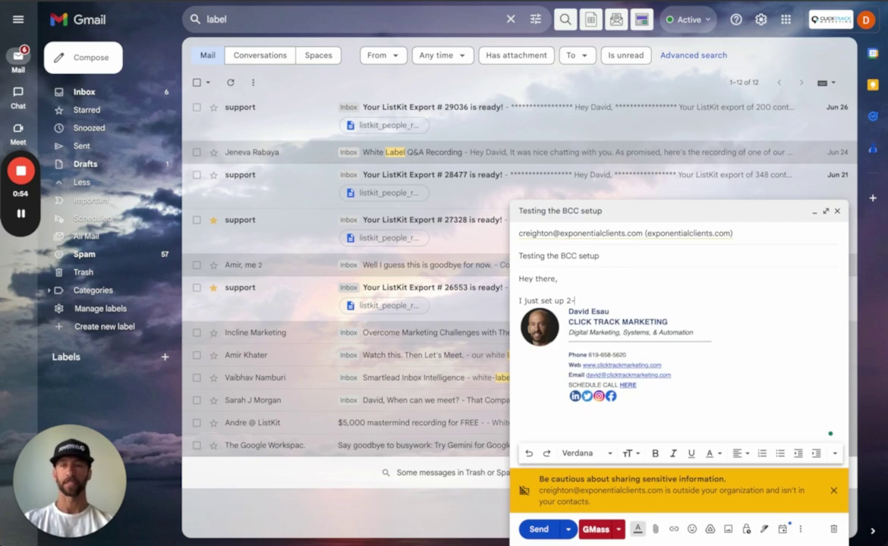
pyautogui.write('way sync with BCC ')
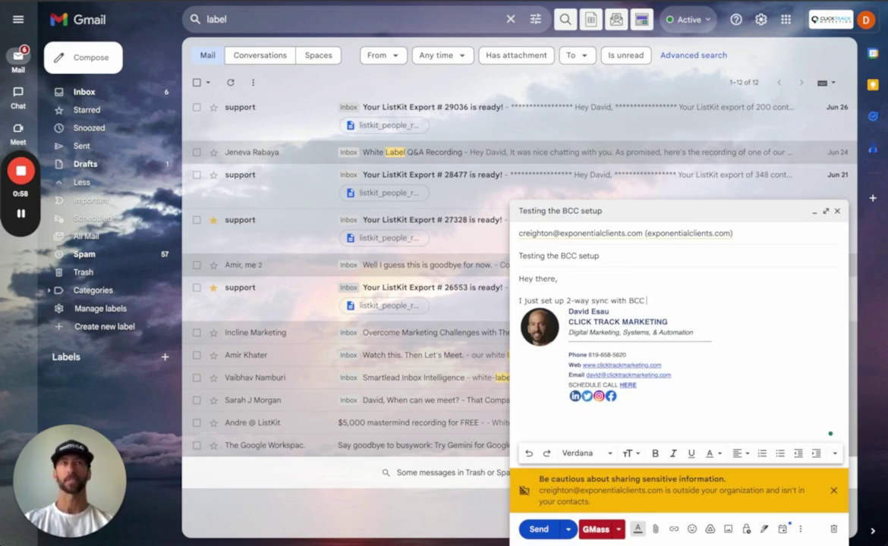
pyautogui.write('from support email and ever')
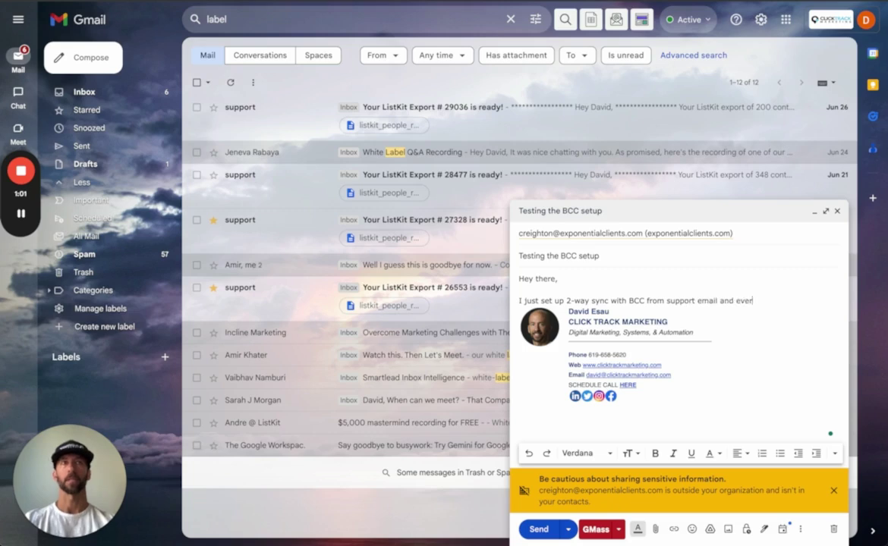
pyautogui.write('ything should show up in ')
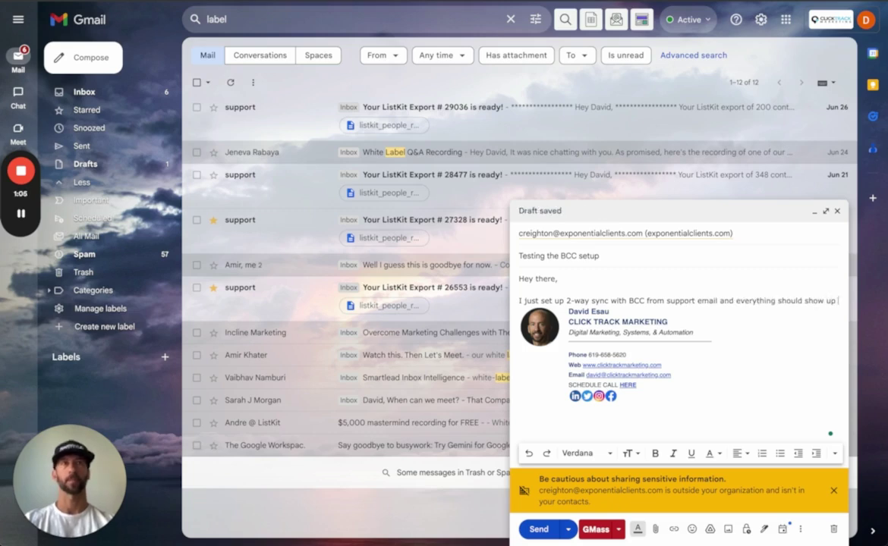
pyautogui.write('GHL.')
pyautogui.press('Return')
pyautogui.click(539, 529)
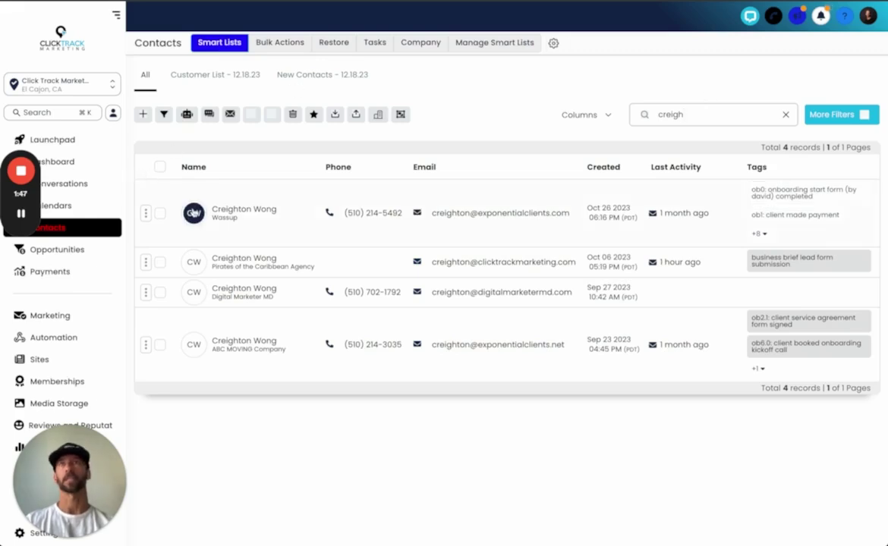
# Open the first matching contact's record from the search results.
pyautogui.click(194, 214)
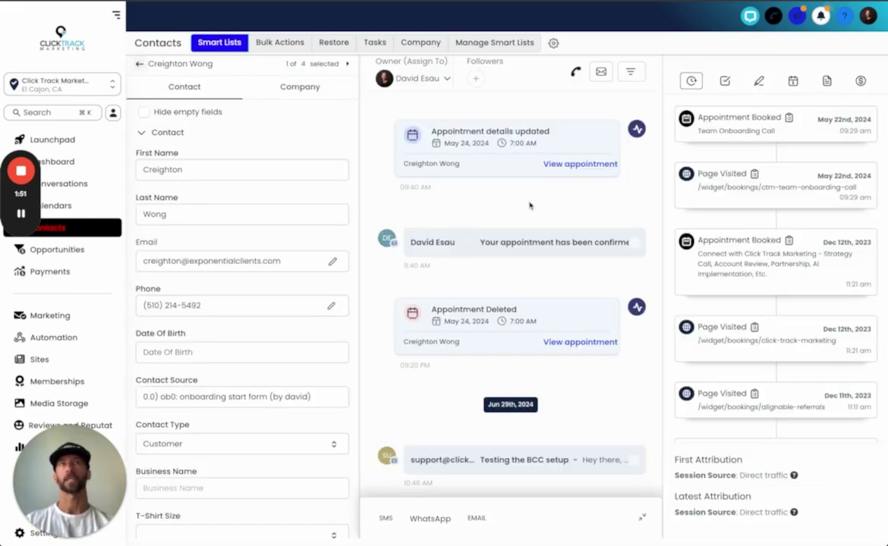
# Expand the synced 'Testing the BCC setup' email in the contact's conversation.
pyautogui.click(522, 460)
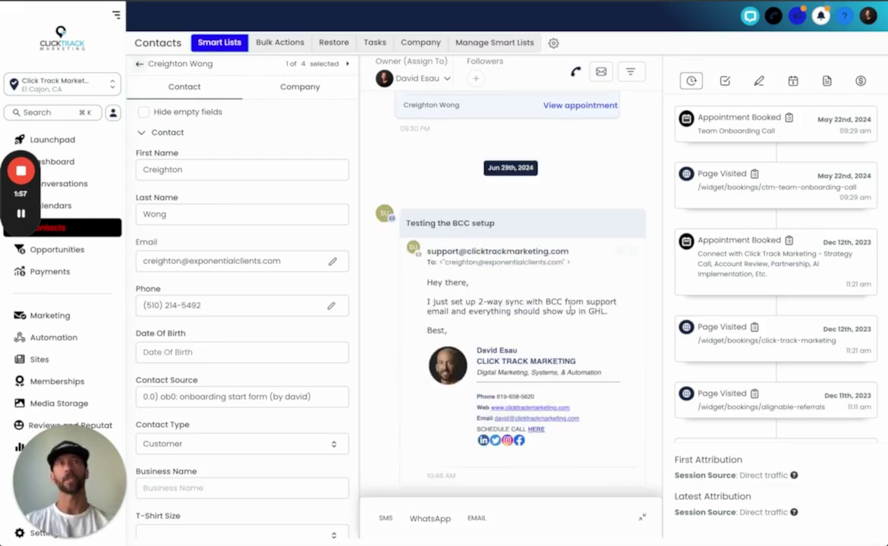
pyautogui.scroll(-5, 733, 282)
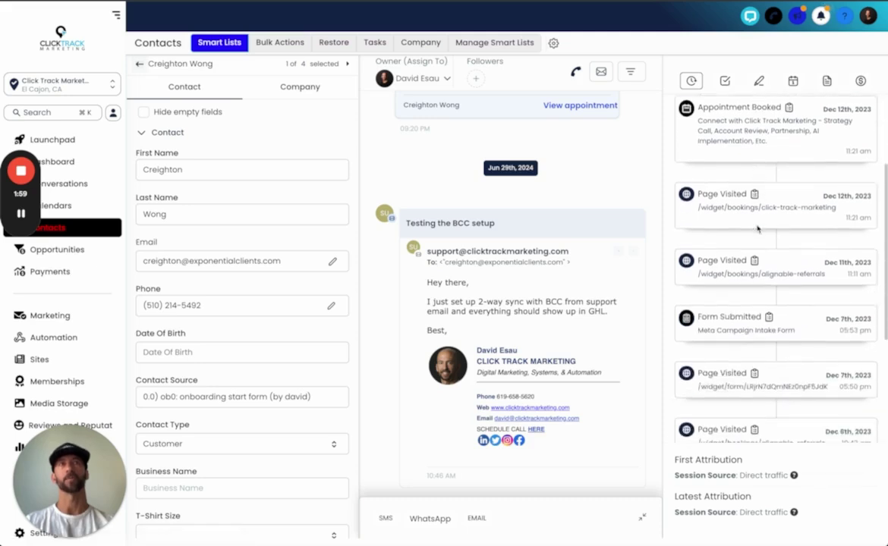
pyautogui.scroll(5, 756, 230)
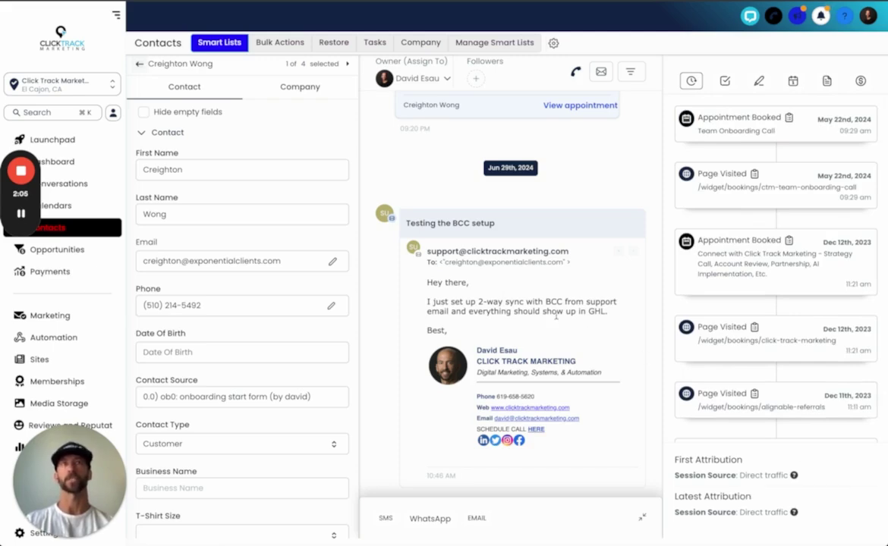
pyautogui.scroll(1, 555, 315)
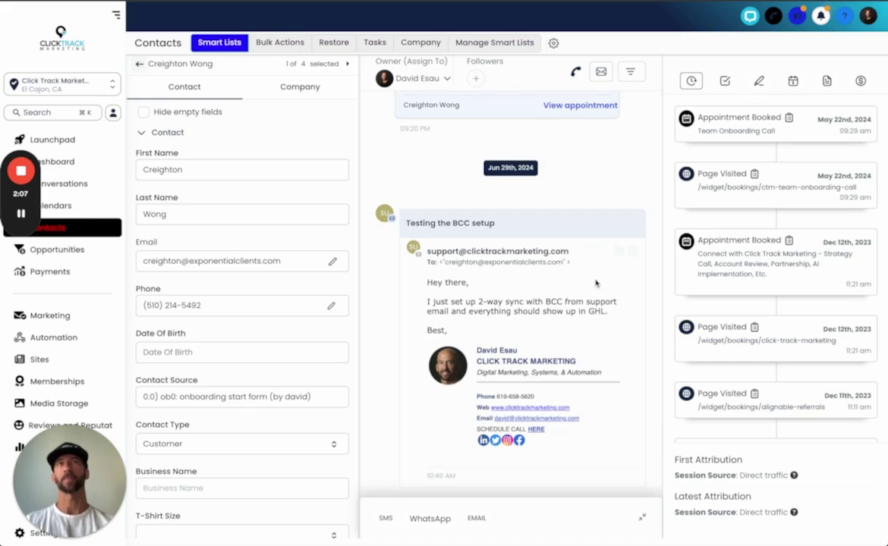
pyautogui.scroll(2, 595, 283)
pyautogui.scroll(-2, 577, 274)
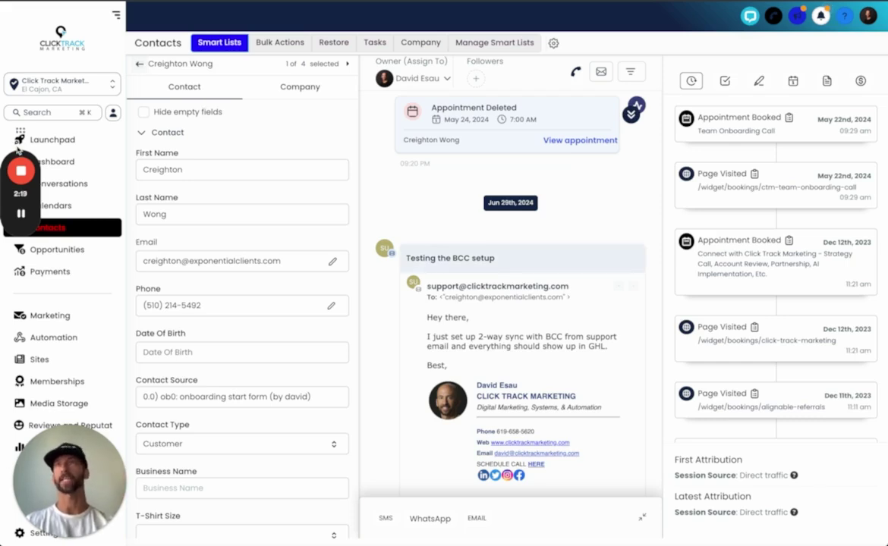
pyautogui.moveTo(25, 216)
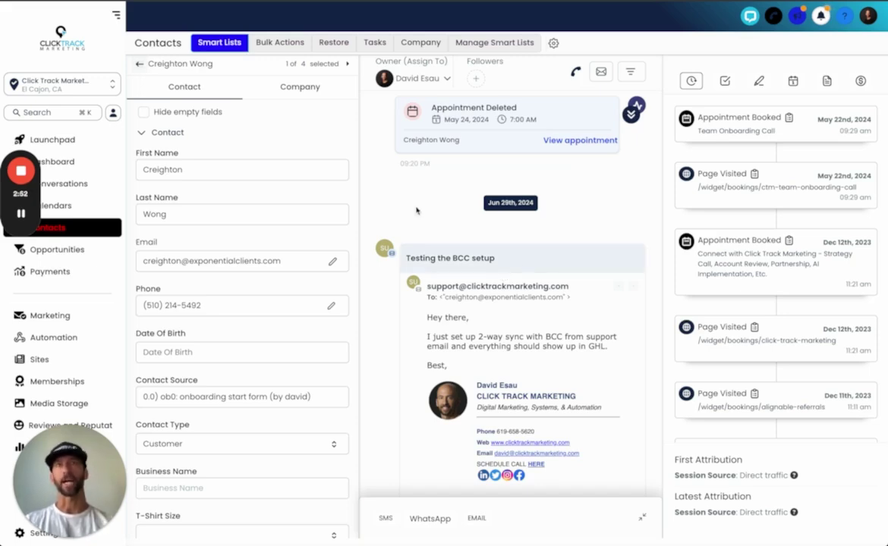
pyautogui.scroll(5, 523, 284)
pyautogui.scroll(10, 534, 288)
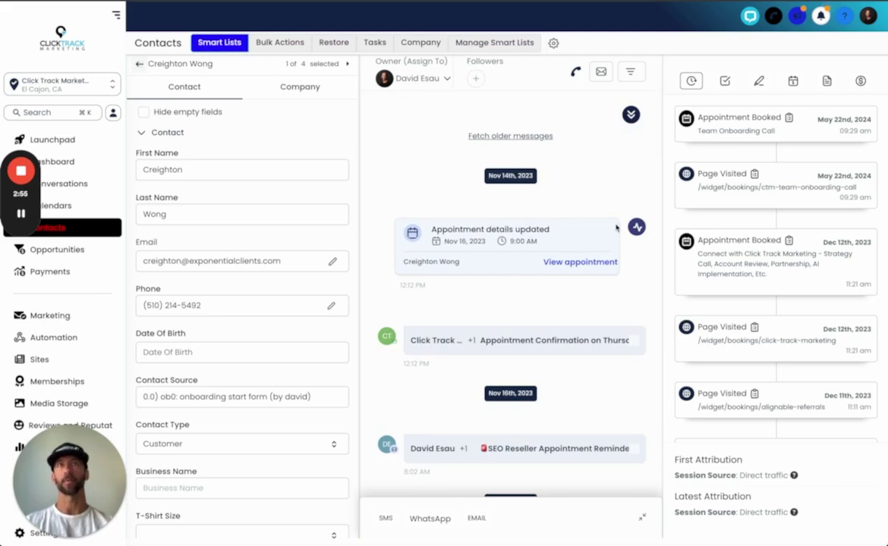